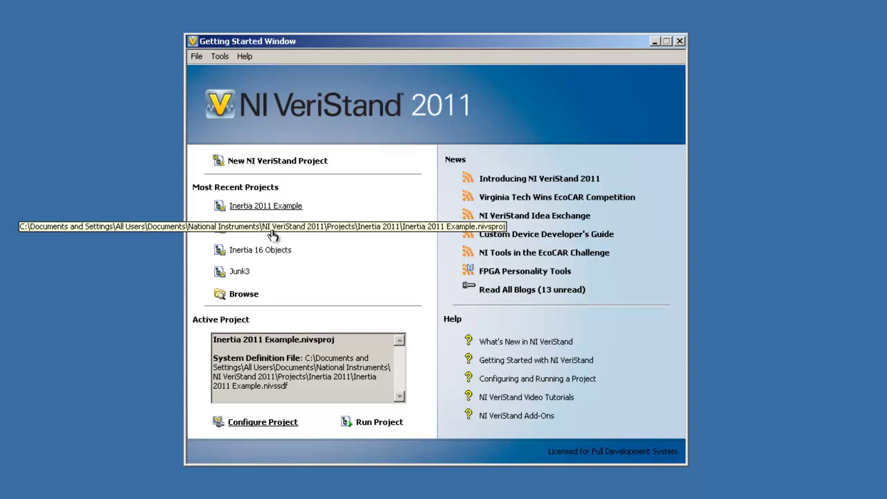
# Run the Inertia 2011 Example workspace and switch Input Motor to Speed mode
pyautogui.click(385, 424)
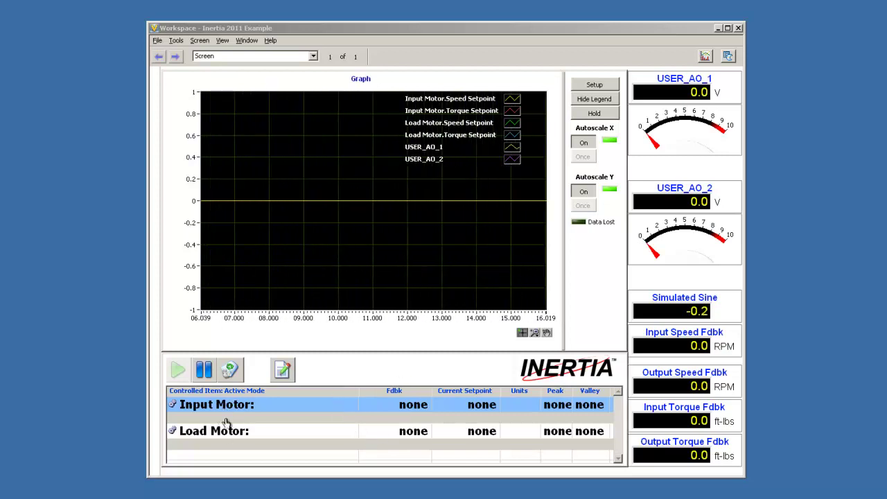
pyautogui.rightClick(259, 405)
pyautogui.click(268, 408)
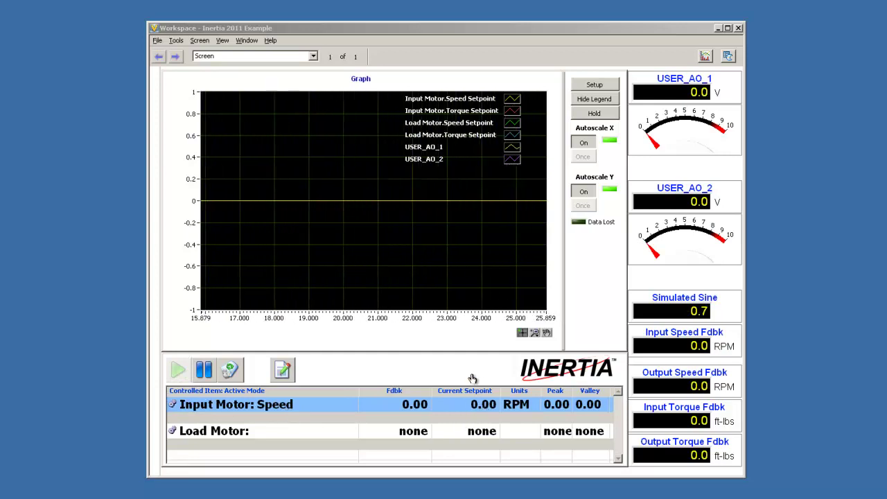
pyautogui.click(284, 370)
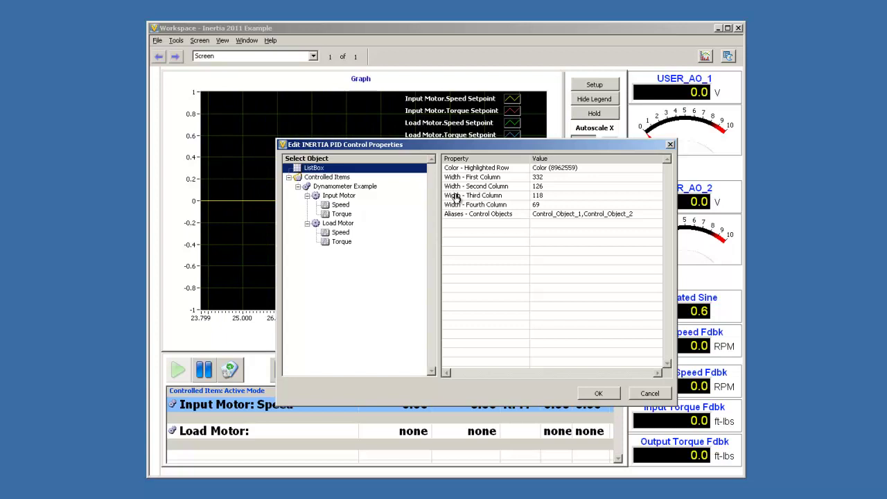
pyautogui.click(344, 242)
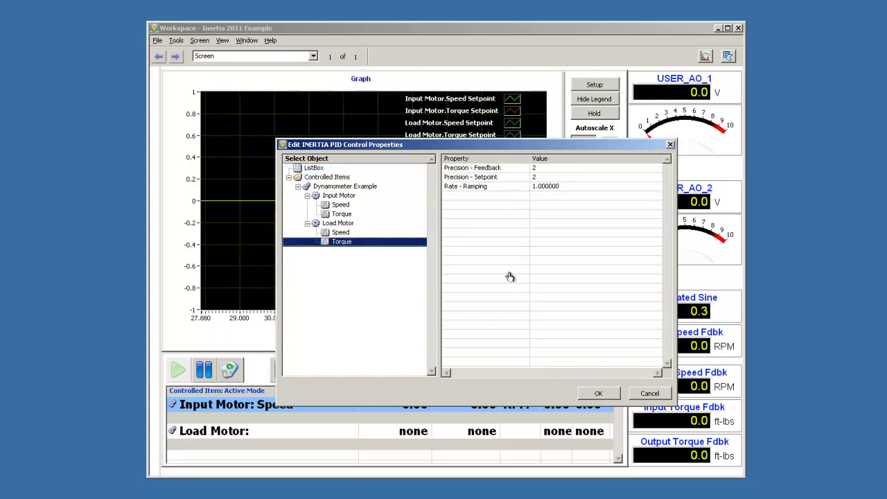
pyautogui.click(645, 392)
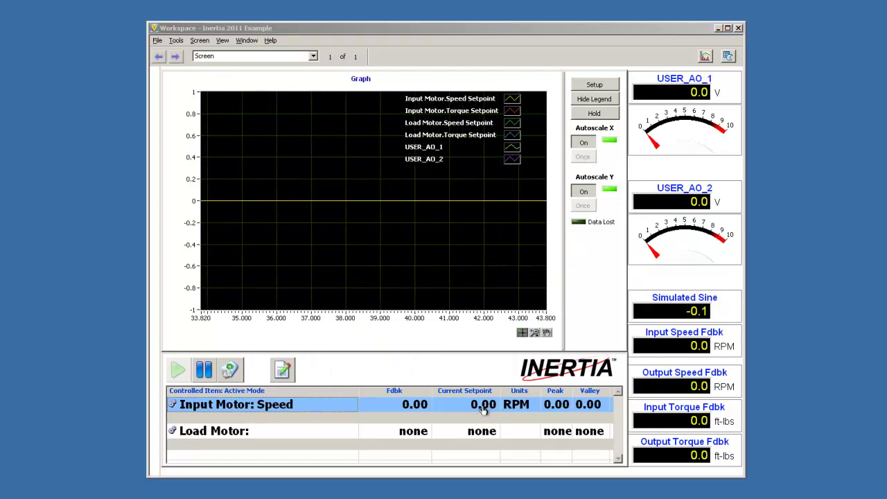
# Set Input Motor's speed setpoint to 5 RPM and apply the change
pyautogui.click(483, 405)
pyautogui.write('5')
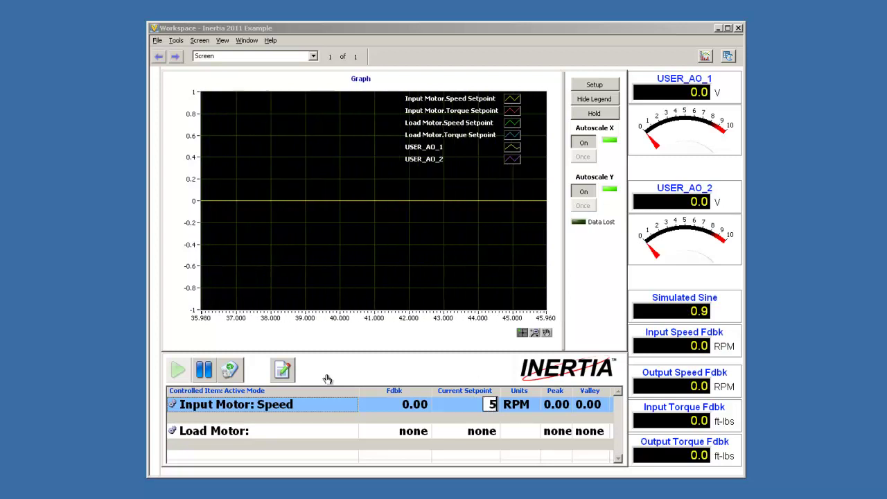
pyautogui.press('Return')
pyautogui.click(179, 370)
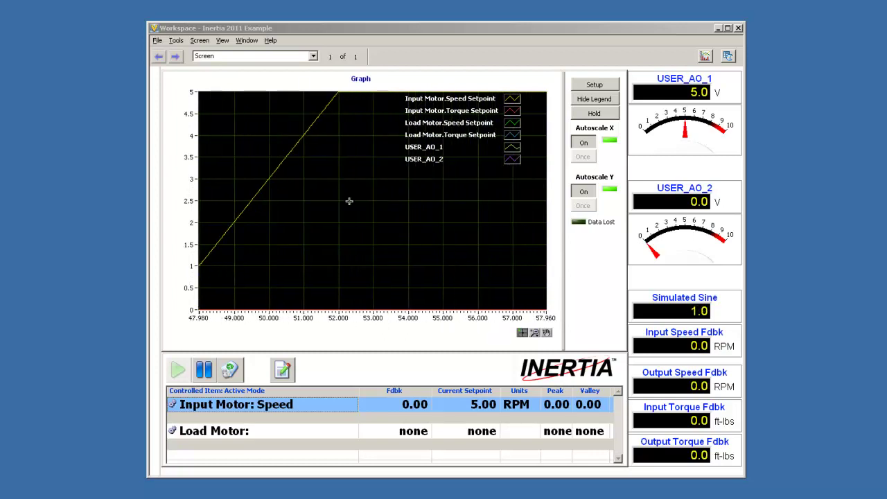
pyautogui.click(177, 41)
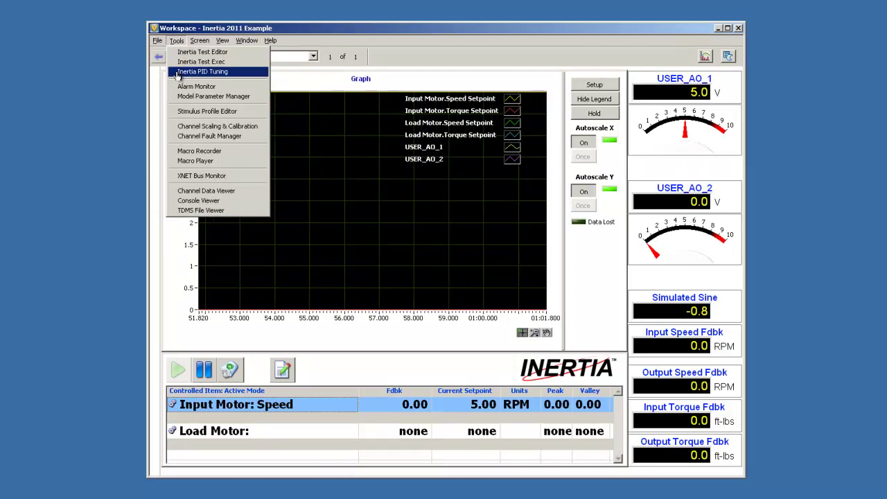
pyautogui.click(201, 72)
pyautogui.moveTo(430, 86); pyautogui.dragTo(590, 61)
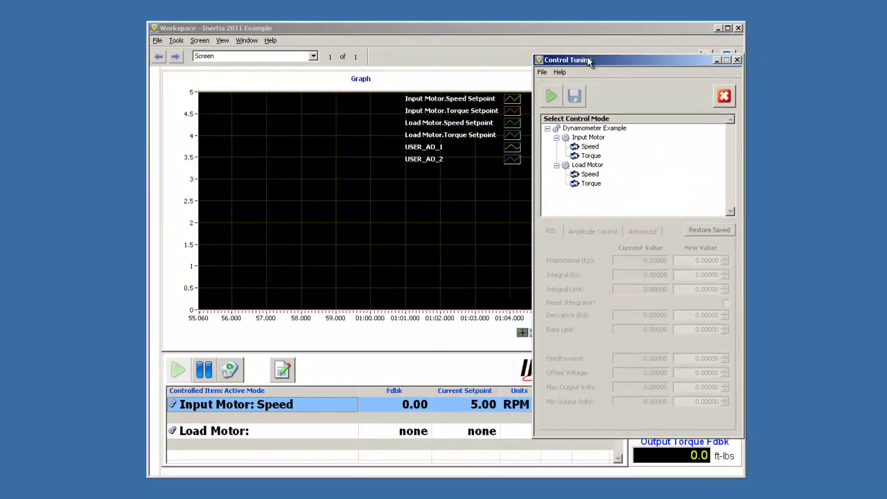
pyautogui.click(589, 147)
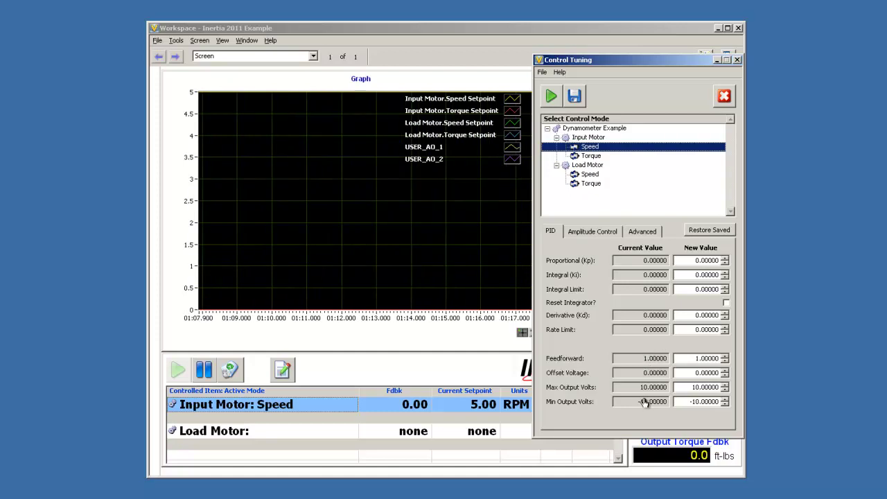
pyautogui.click(597, 232)
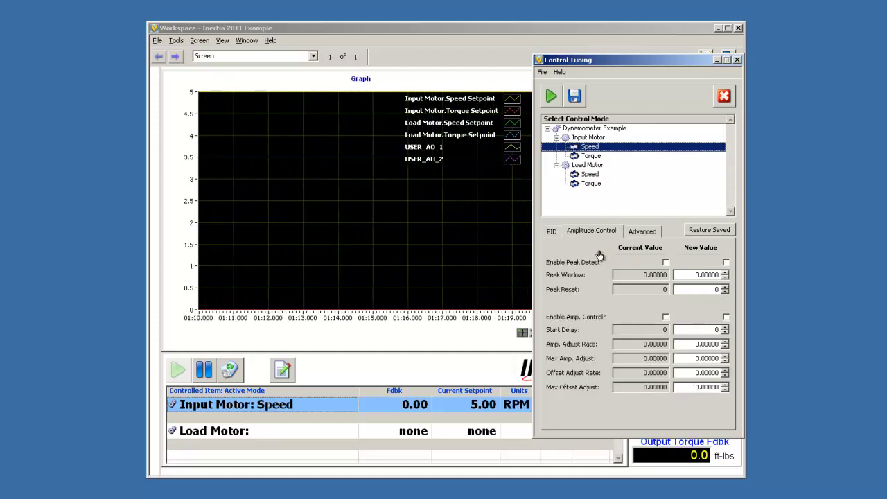
pyautogui.click(641, 231)
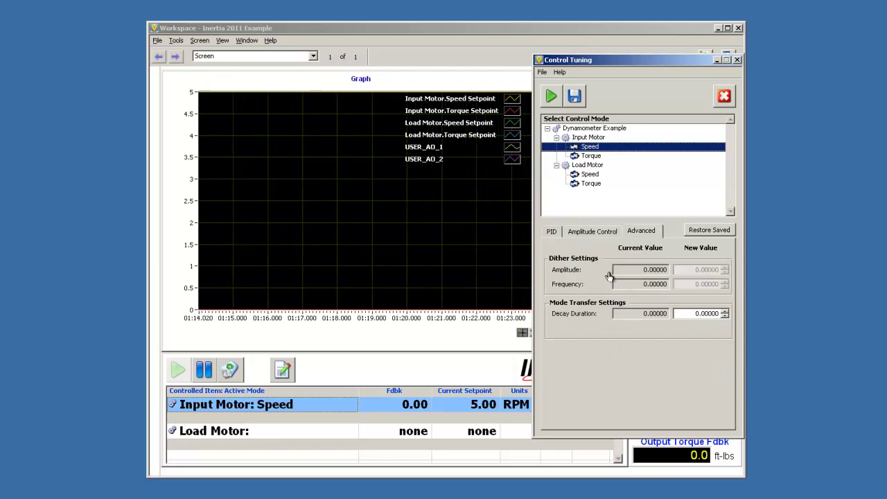
pyautogui.click(724, 97)
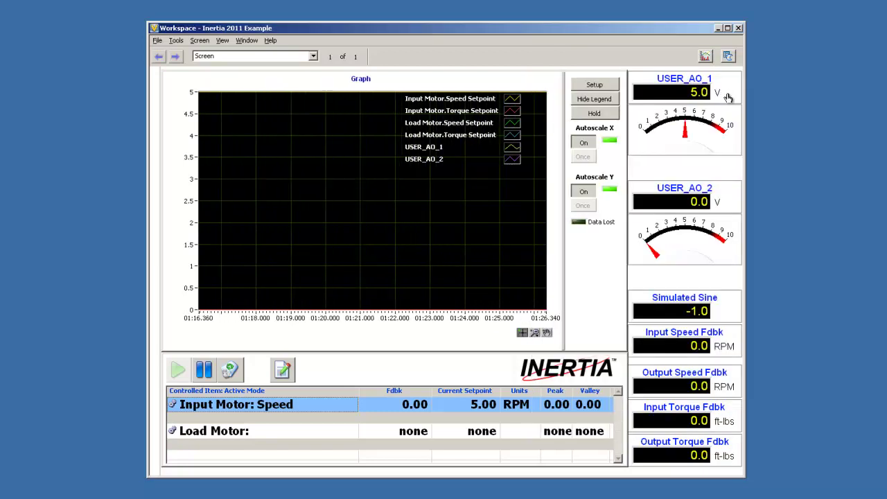
# Launch the Inertia Test Editor from the Tools menu and centre its window
pyautogui.click(176, 40)
pyautogui.click(180, 53)
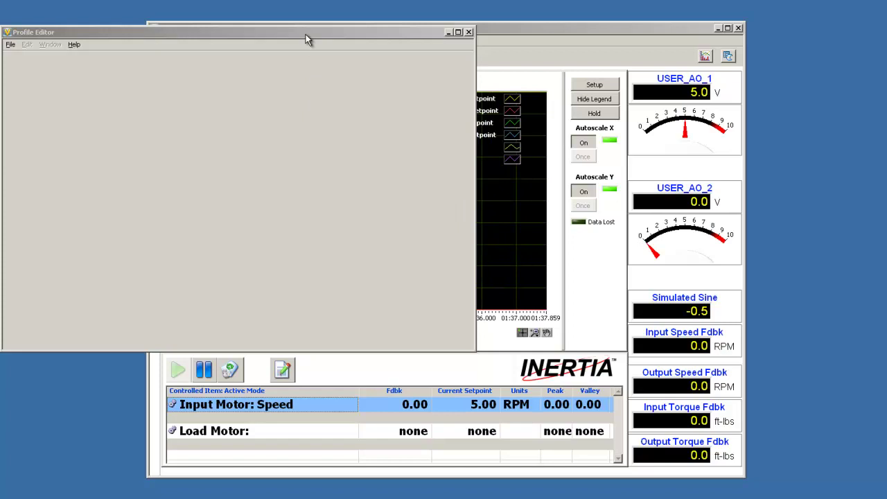
pyautogui.moveTo(306, 34); pyautogui.dragTo(547, 44)
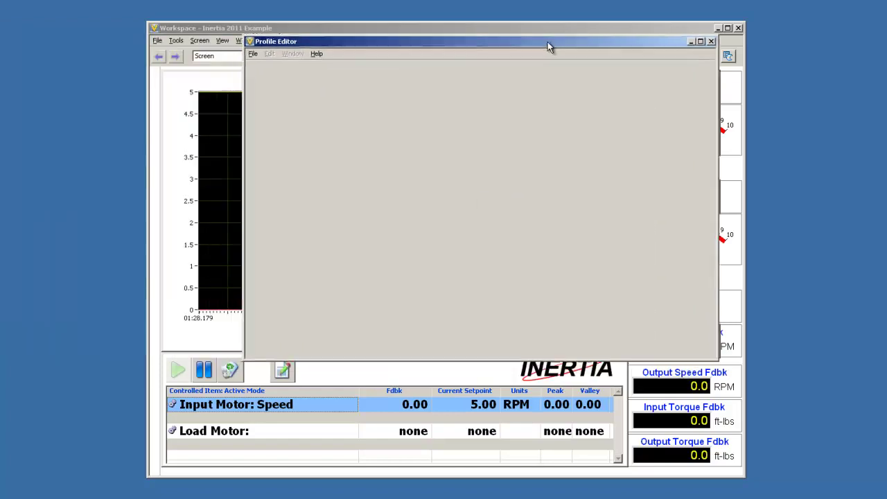
# Open the recent profile Tests\Inertia 2011 Example Test in the Profile Editor
pyautogui.click(252, 56)
pyautogui.moveTo(276, 123)
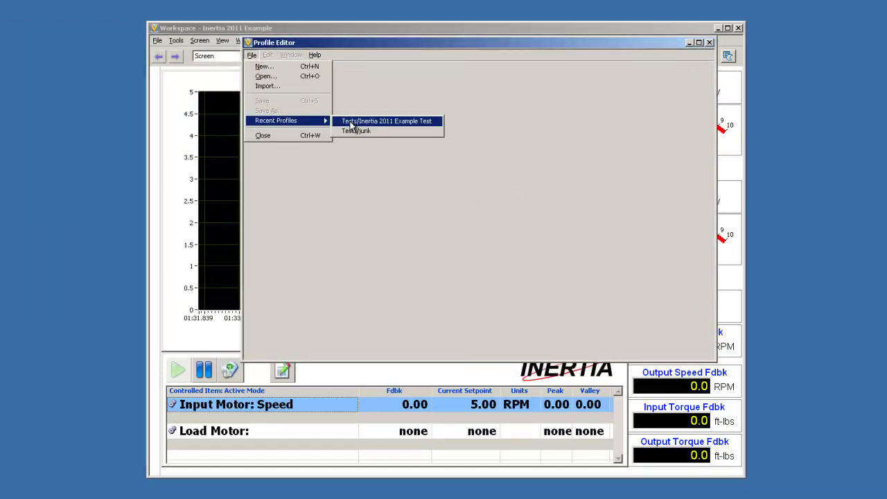
pyautogui.click(354, 121)
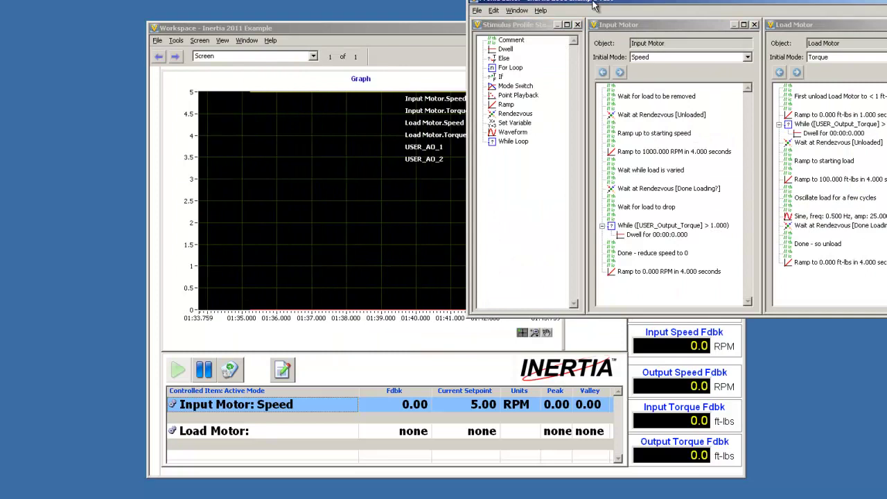
pyautogui.moveTo(590, 1); pyautogui.dragTo(365, 42)
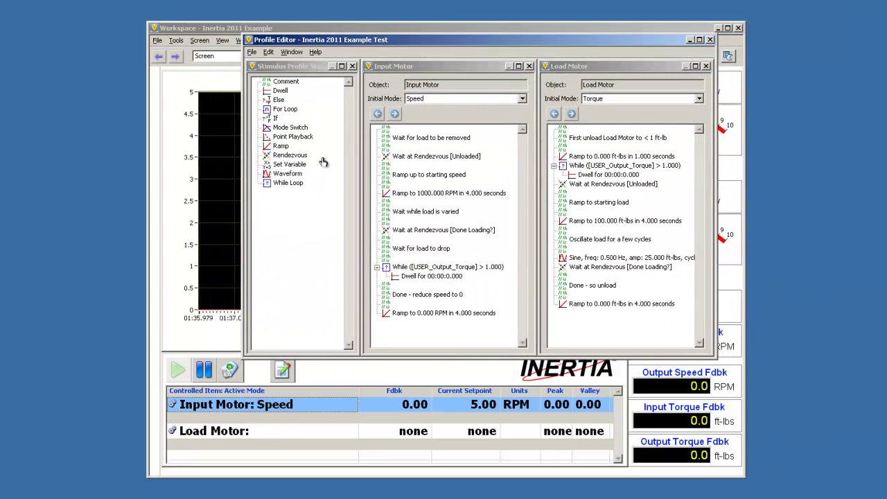
# Review the Stimulus Profile Steps and motor step lists, then close the Profile Editor
pyautogui.click(292, 71)
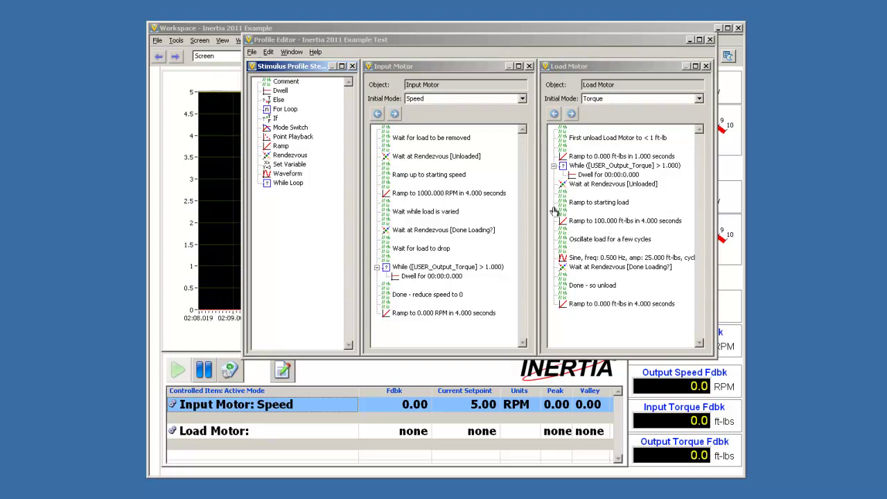
pyautogui.click(711, 40)
# Discard the profile changes and open the Inertia Test Header Example window at the lower right
pyautogui.click(477, 285)
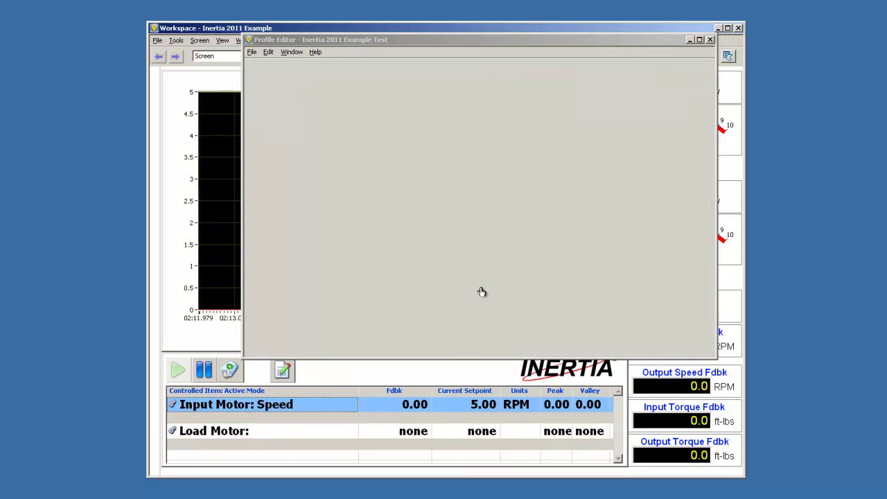
pyautogui.click(176, 40)
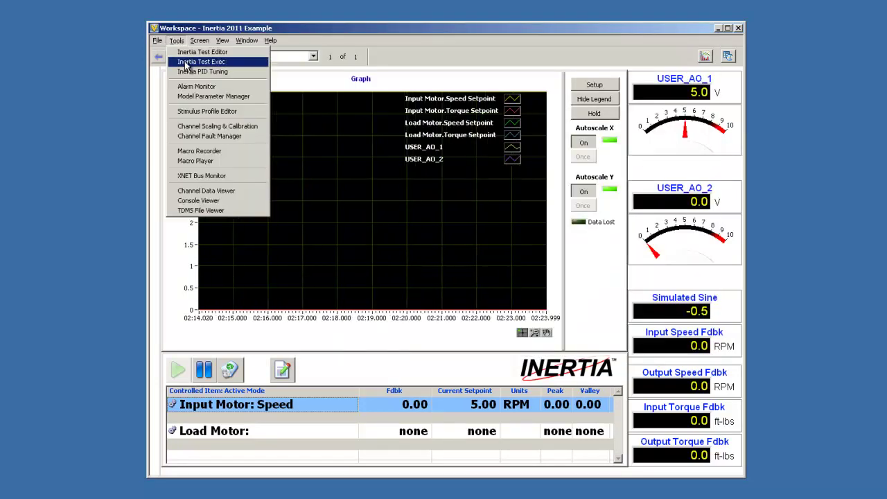
pyautogui.click(185, 63)
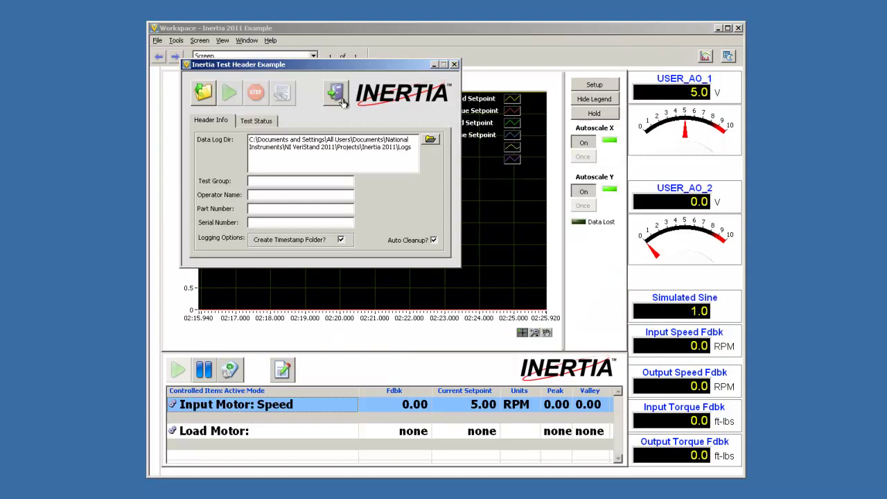
pyautogui.moveTo(332, 65); pyautogui.dragTo(598, 175)
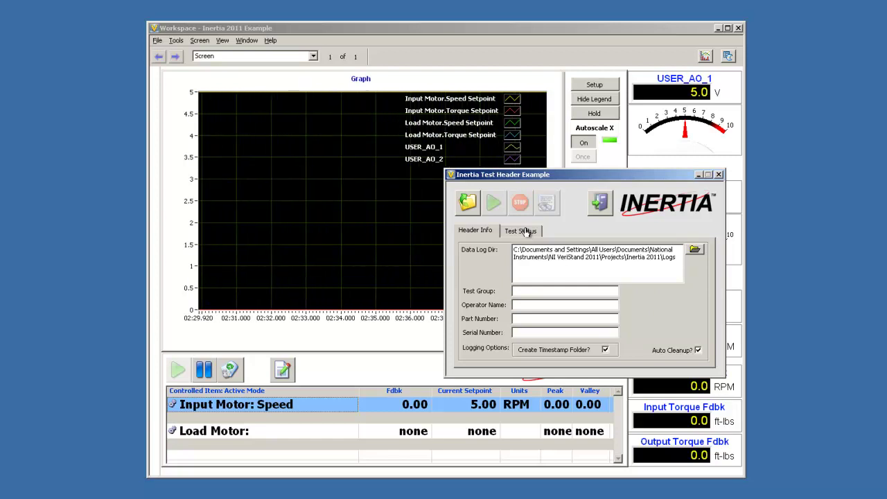
# Load the Inertia 2011 Example Test.tst test file into the test header
pyautogui.click(467, 202)
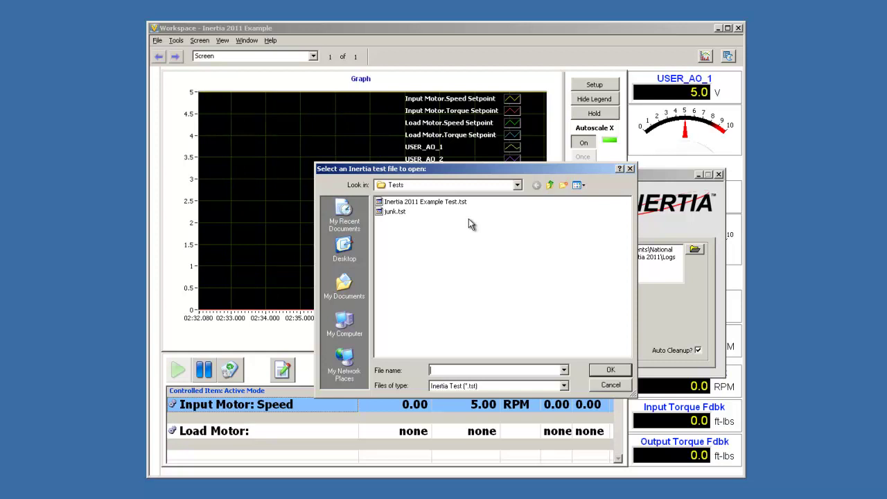
pyautogui.click(402, 202)
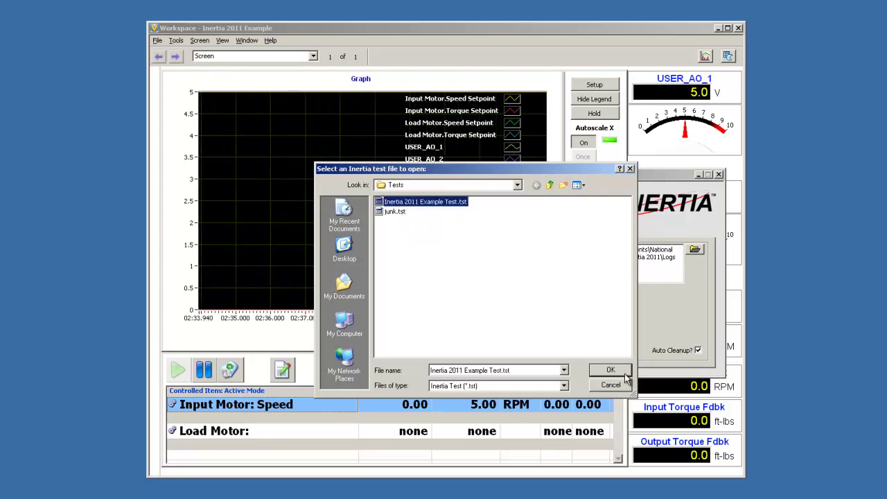
pyautogui.click(619, 371)
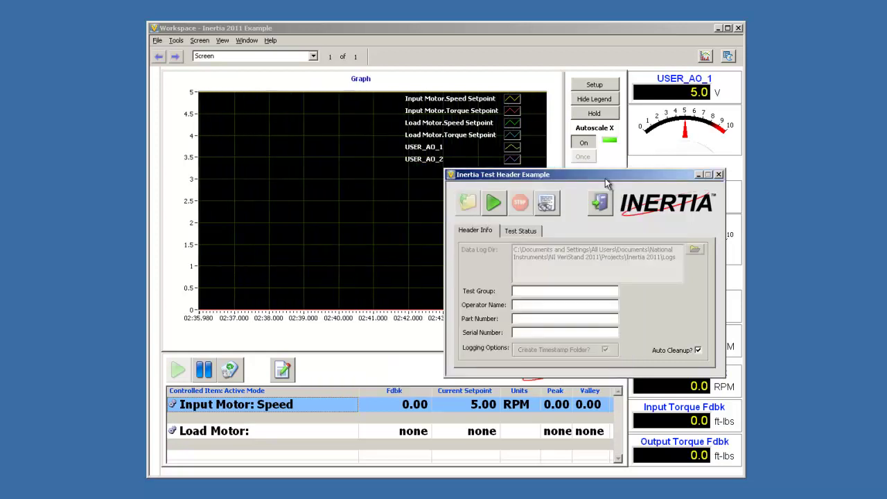
# Open Profile Debug windows showing the Dynamometer Example/Input steps and arrange them on screen
pyautogui.click(547, 203)
pyautogui.moveTo(519, 153); pyautogui.dragTo(446, 29)
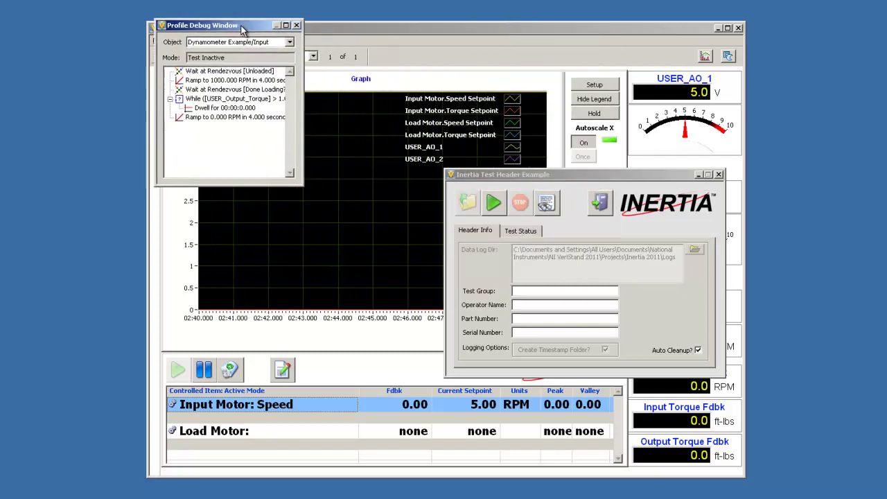
pyautogui.moveTo(242, 30); pyautogui.dragTo(179, 199)
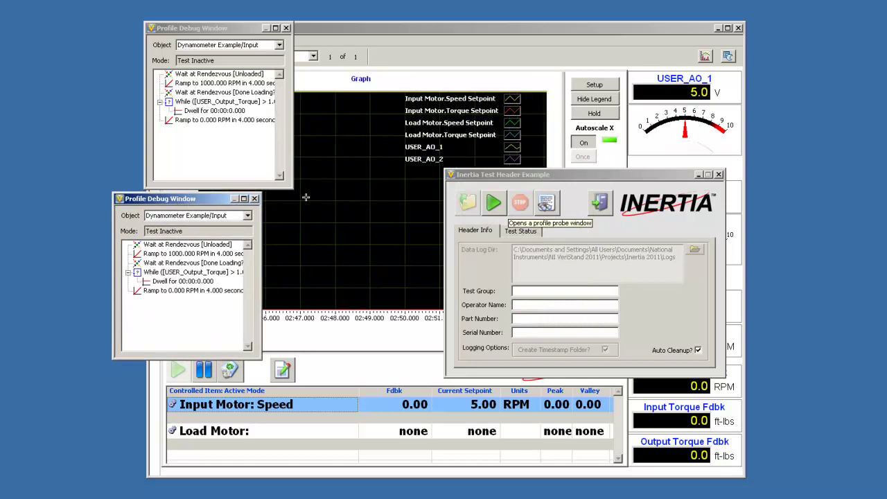
pyautogui.click(200, 30)
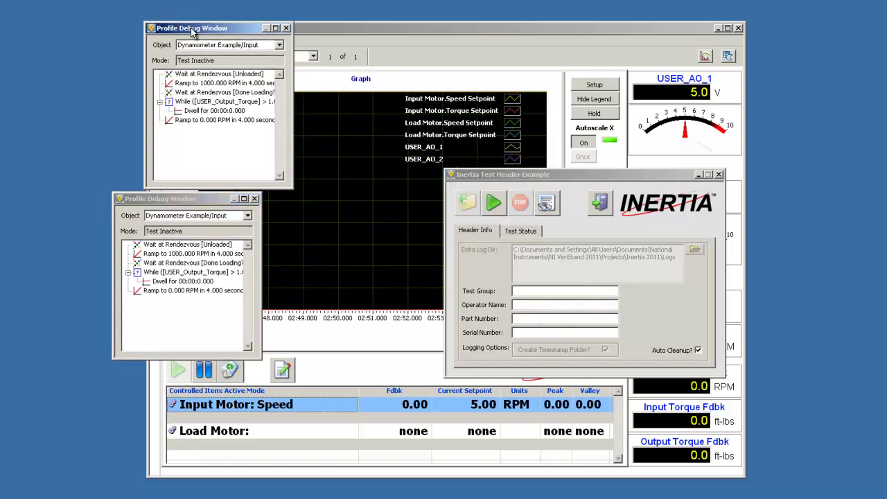
# Make the lower Profile Debug window follow the Dynamometer Example Load Motor profile
pyautogui.moveTo(193, 32); pyautogui.dragTo(163, 30)
pyautogui.click(197, 215)
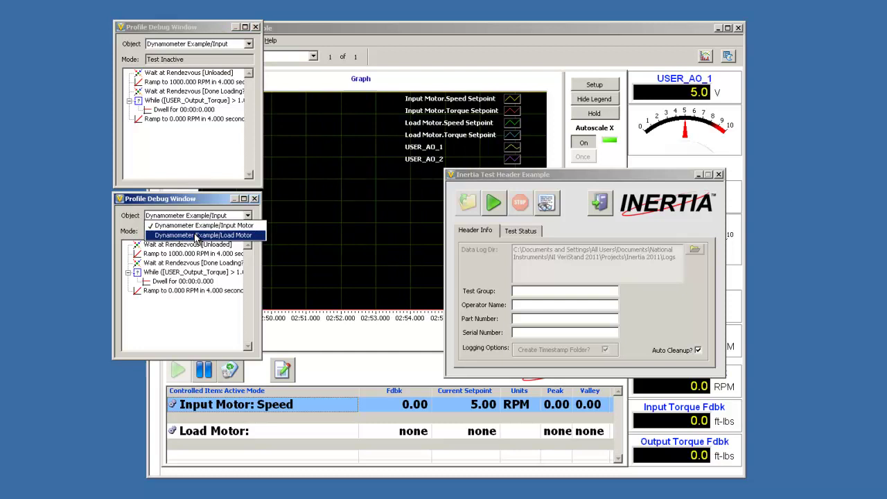
pyautogui.click(198, 236)
pyautogui.moveTo(515, 178); pyautogui.dragTo(626, 145)
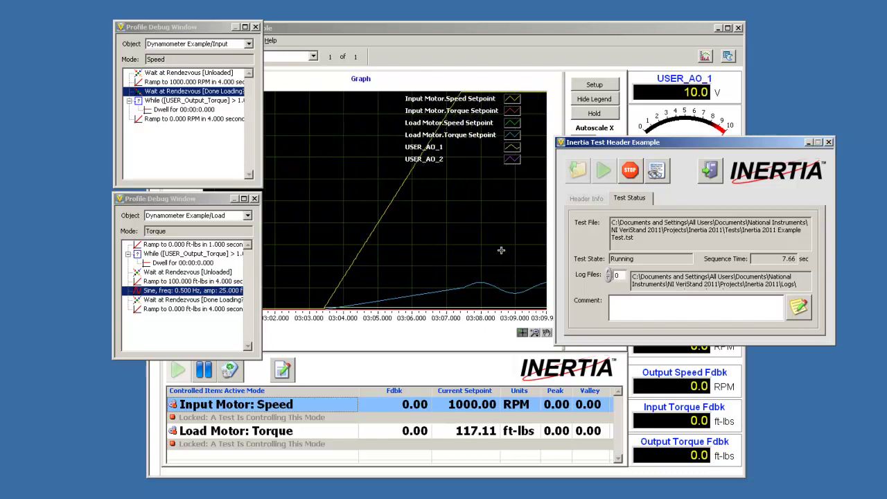
# Watch both debug windows through the test run, then unload the finished test
pyautogui.click(222, 209)
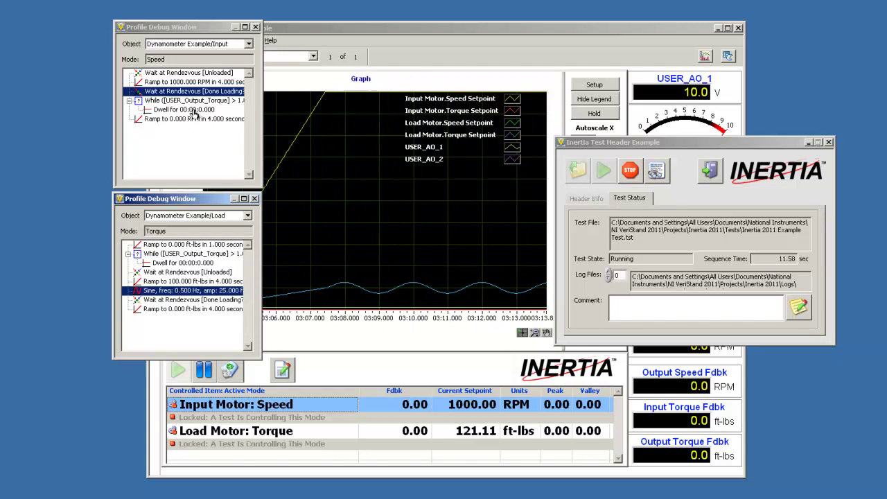
pyautogui.click(200, 27)
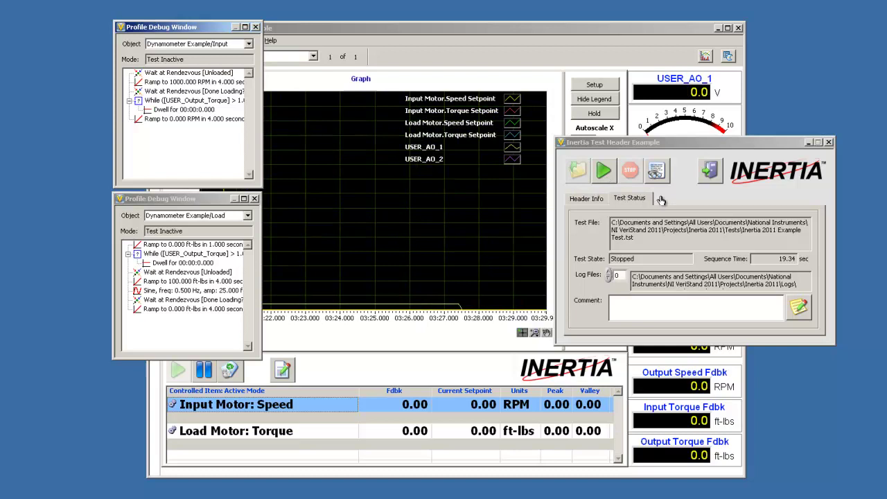
pyautogui.click(710, 173)
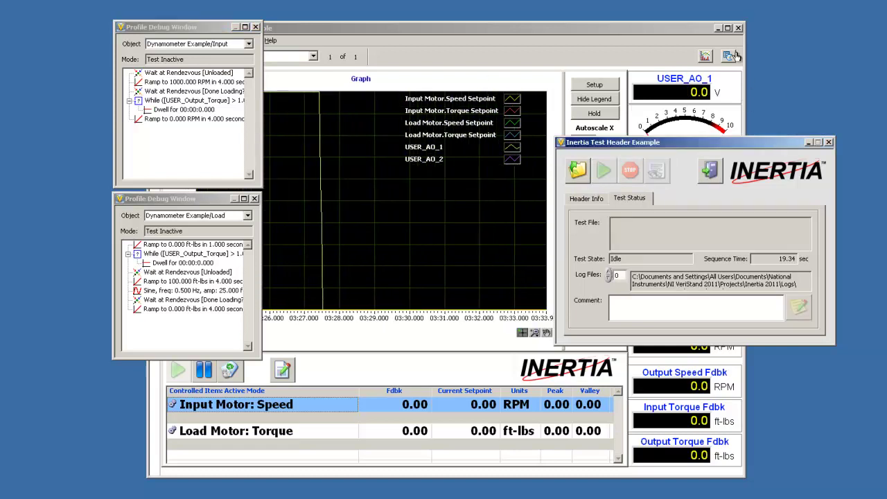
# Exit the Inertia user interface, confirming with OK
pyautogui.click(738, 28)
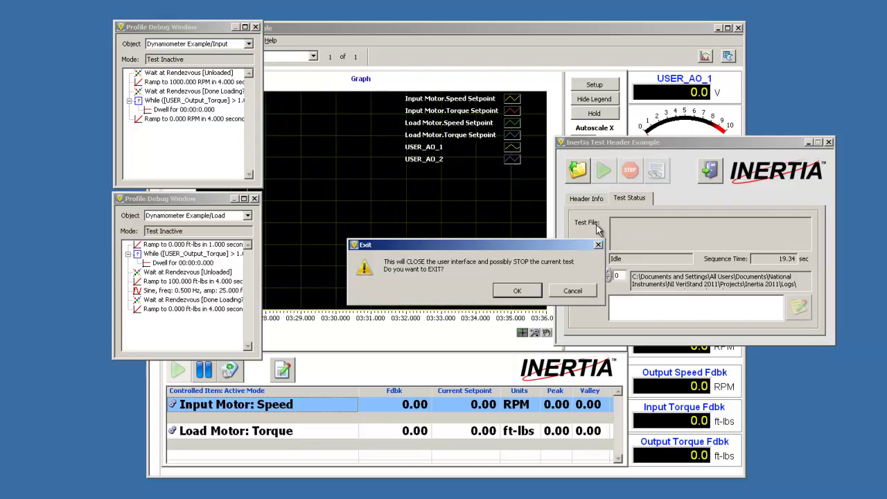
pyautogui.click(518, 291)
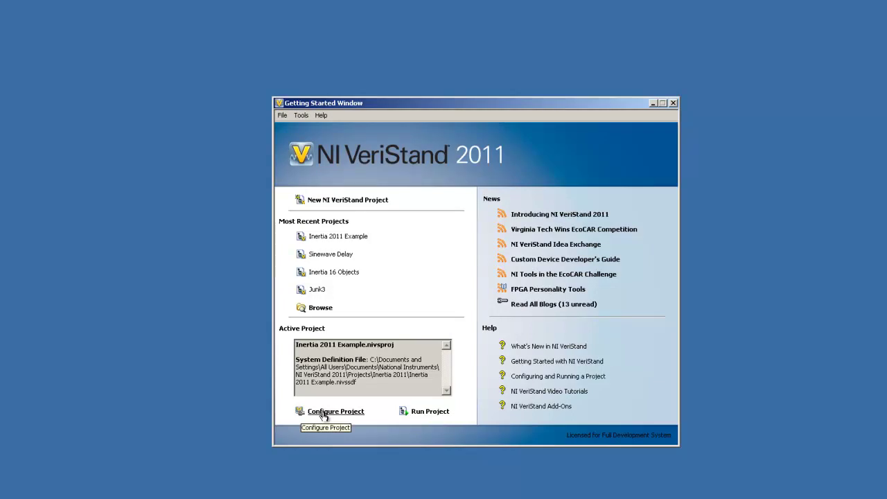
# Open Inertia 2011 Example.nivssdf from the project's System Definition File entry
pyautogui.click(323, 414)
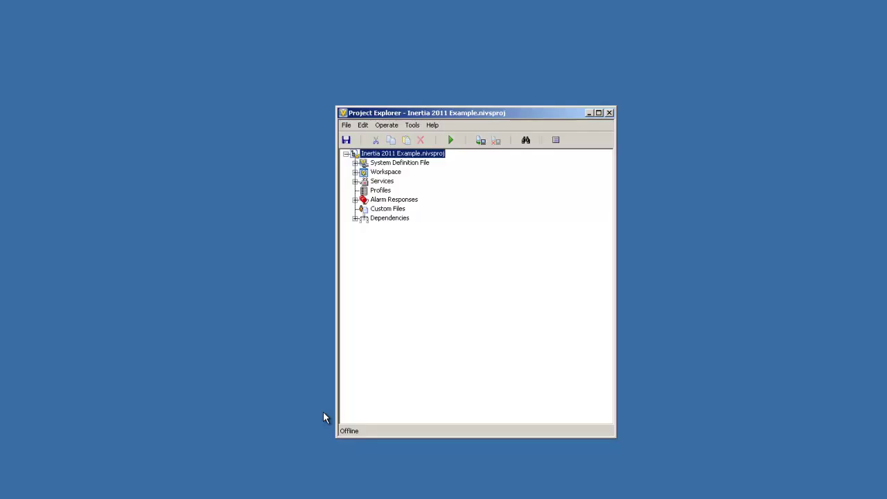
pyautogui.click(356, 163)
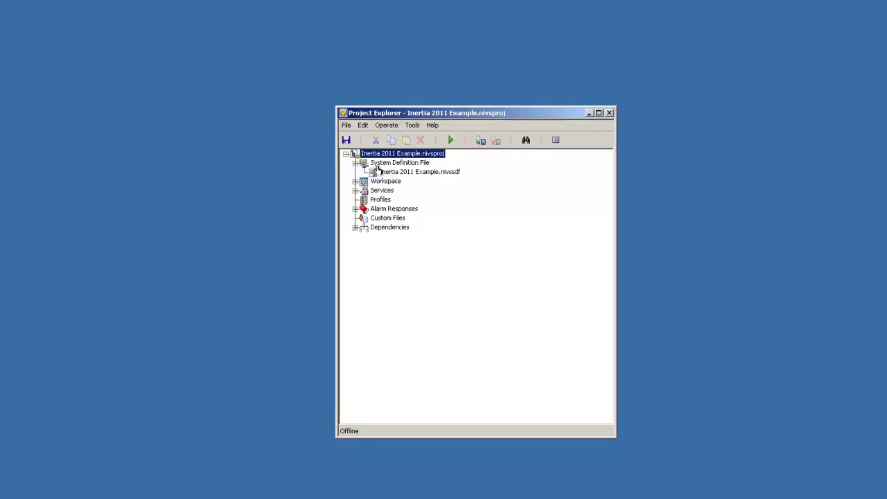
pyautogui.click(385, 173)
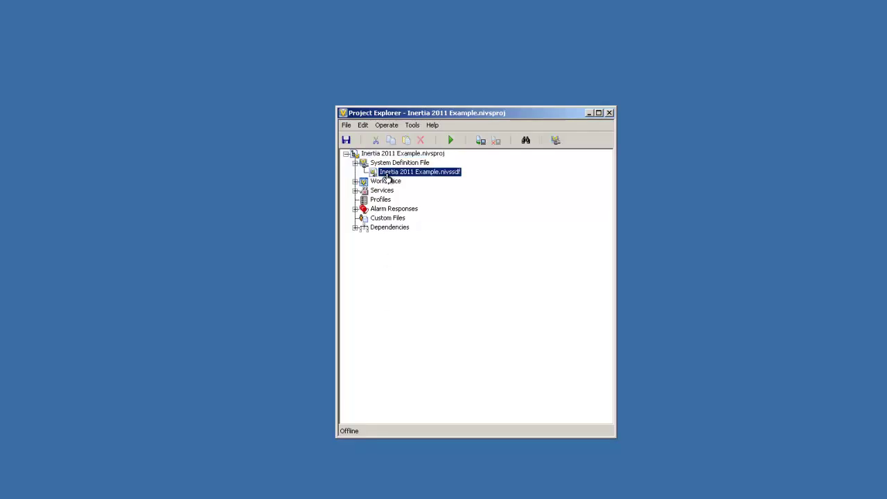
pyautogui.doubleClick(386, 173)
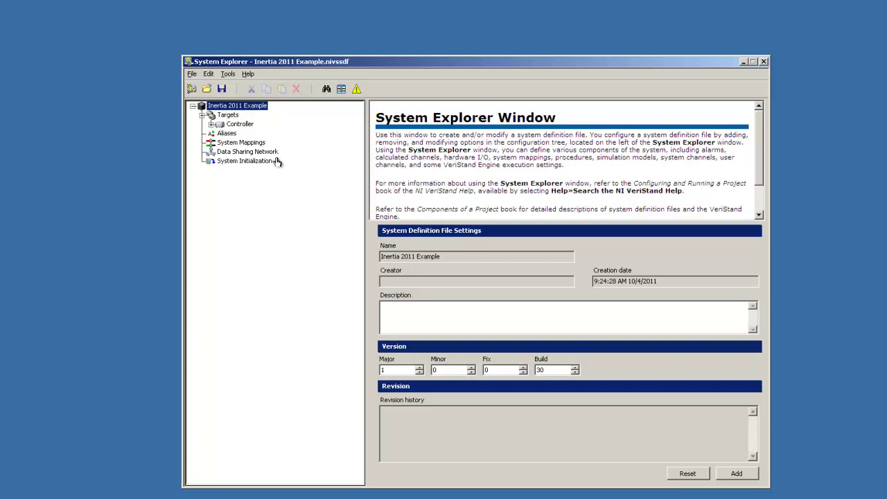
# Expand Controller > Custom Devices > Inertia Client 1 > Control Groups down to Dynamometer Example
pyautogui.click(211, 124)
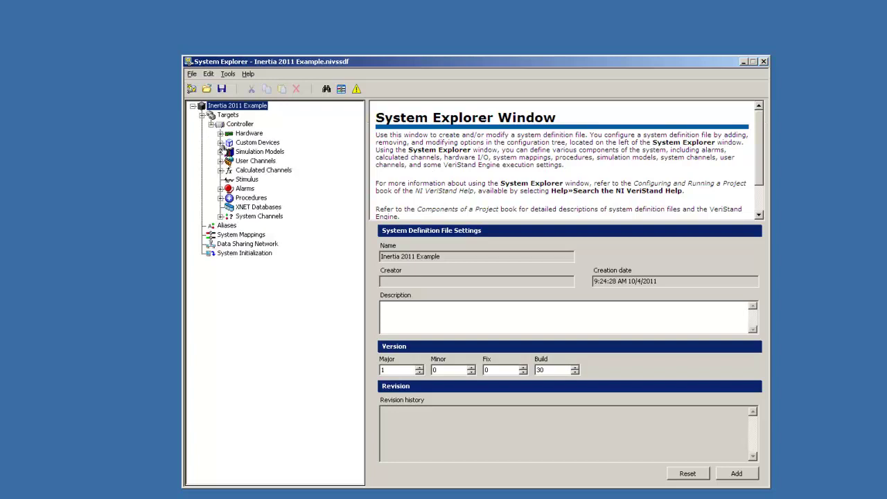
pyautogui.click(221, 143)
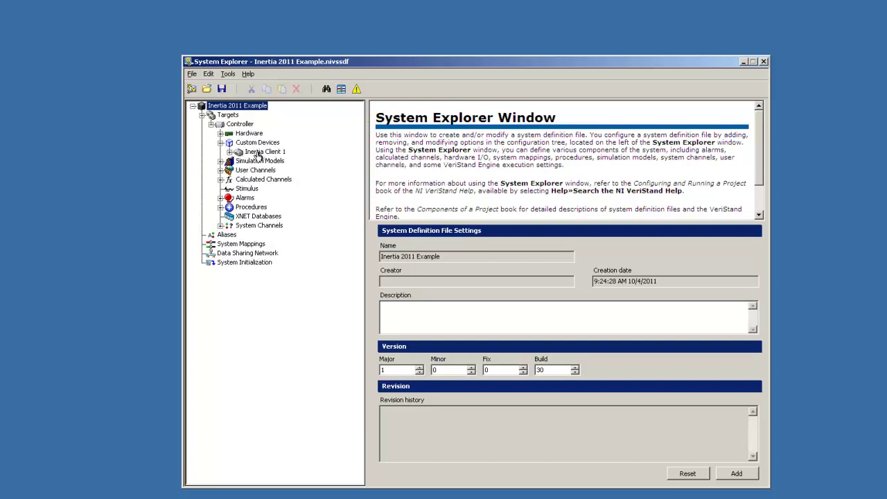
pyautogui.click(252, 153)
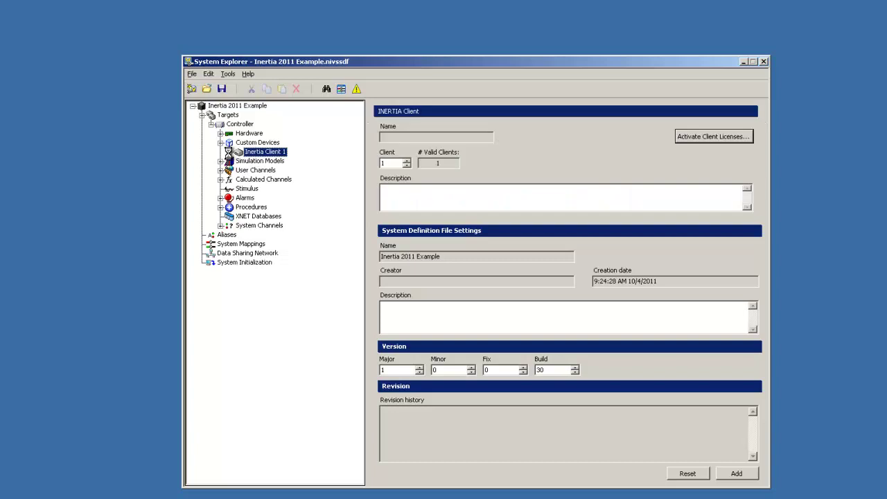
pyautogui.click(230, 153)
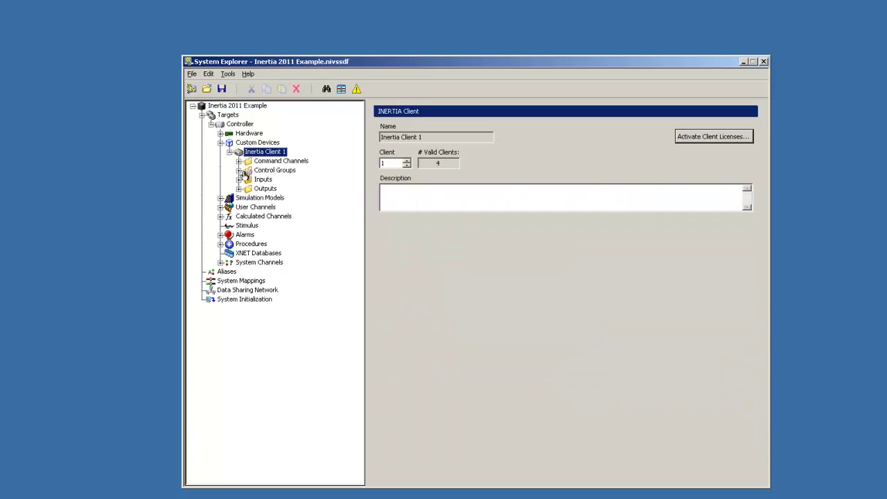
pyautogui.click(239, 170)
pyautogui.click(247, 179)
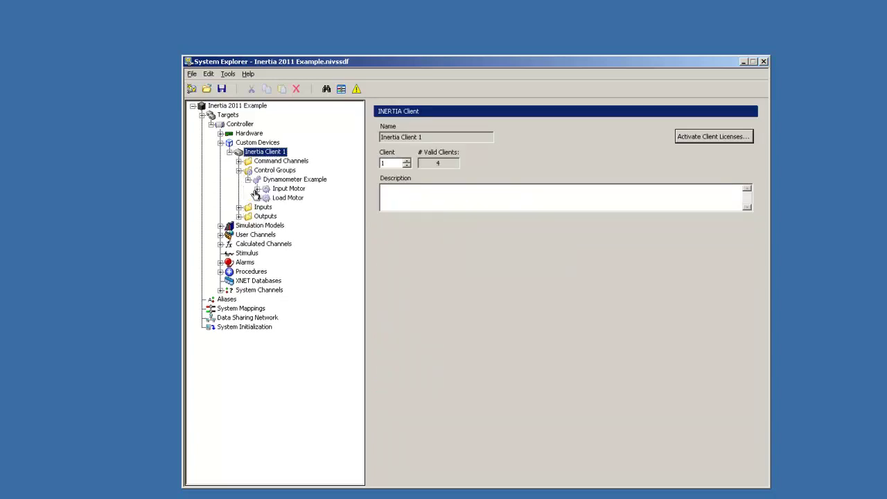
pyautogui.click(274, 181)
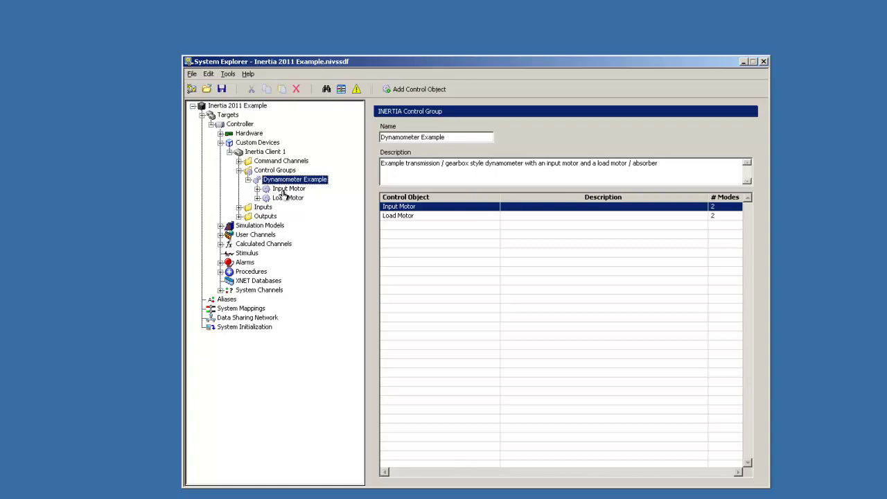
# Inspect Input Motor and Load Motor, expanding each to show its Speed and Torque modes
pyautogui.click(280, 189)
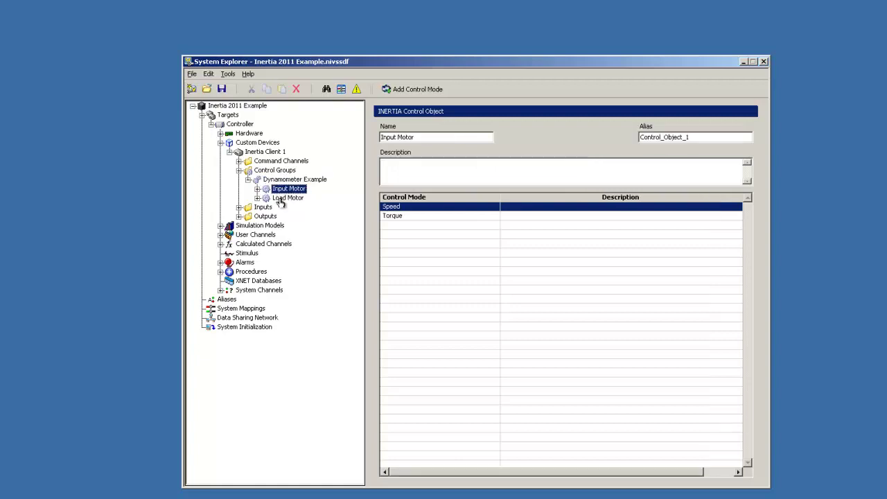
pyautogui.click(281, 200)
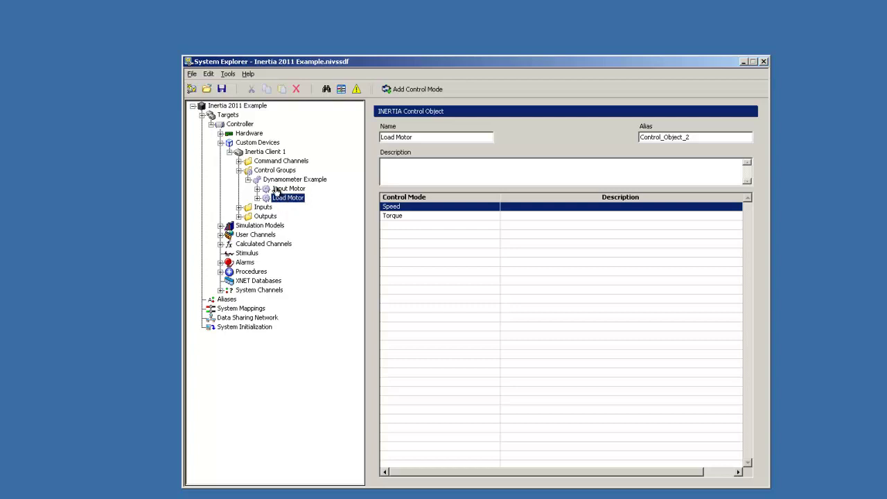
pyautogui.click(256, 188)
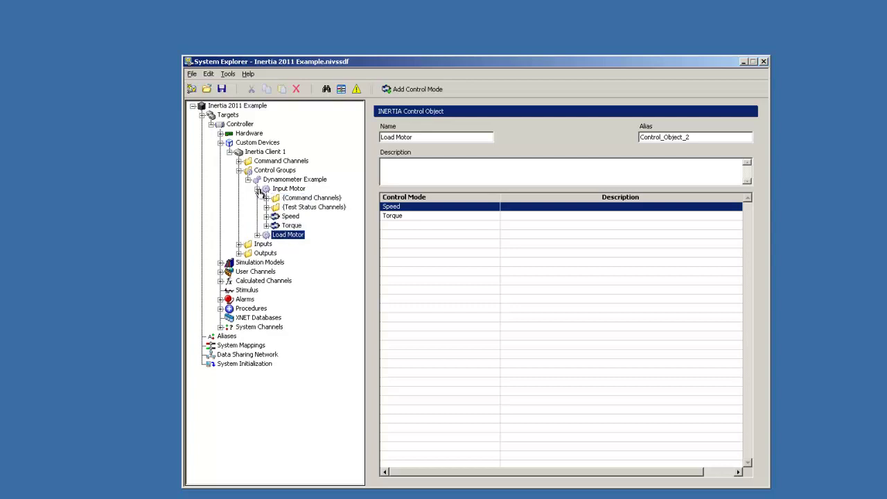
pyautogui.click(257, 235)
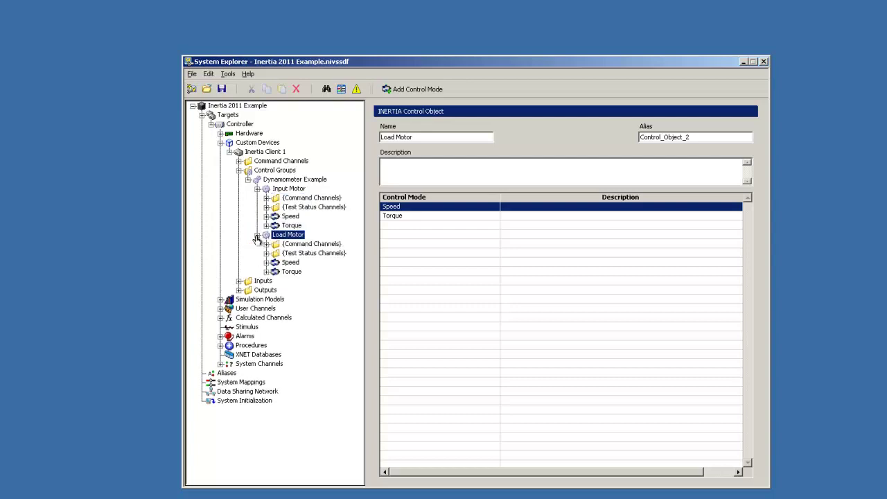
# Show Load Motor's Speed mode: feedback USER_Output_Speed, output USER_AO_2, GEN Setpoint enabled
pyautogui.click(289, 262)
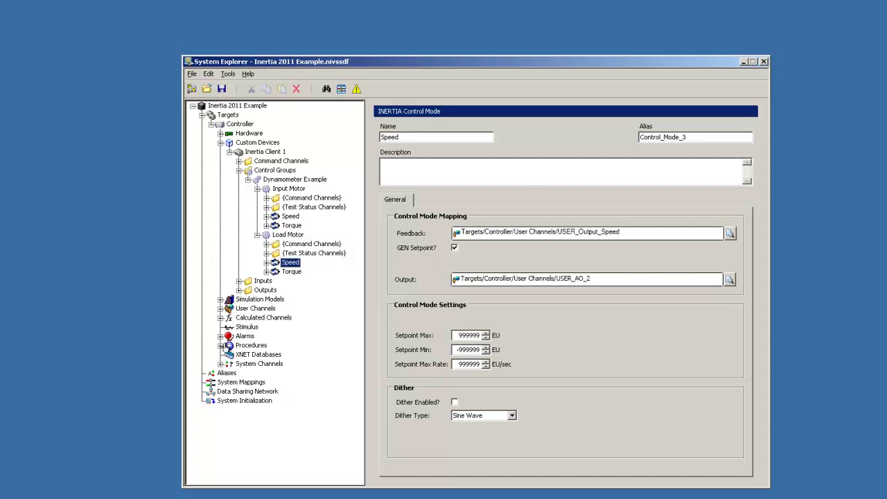
# View SUB_Shutdown's six procedure steps, browse the available step types without adding one, then close System Explorer
pyautogui.click(220, 345)
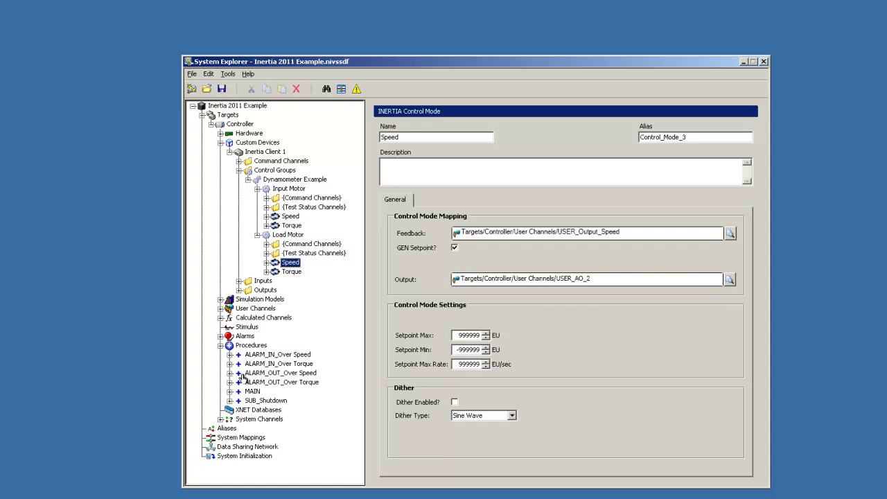
pyautogui.click(252, 402)
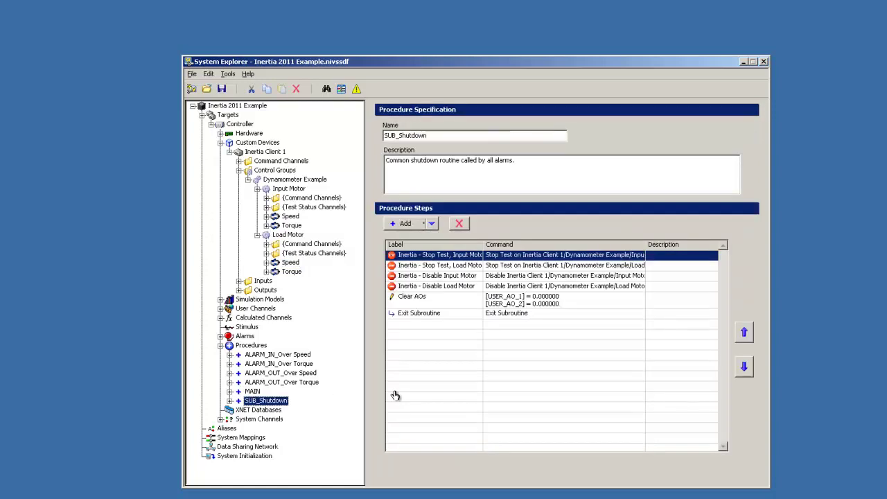
pyautogui.click(431, 225)
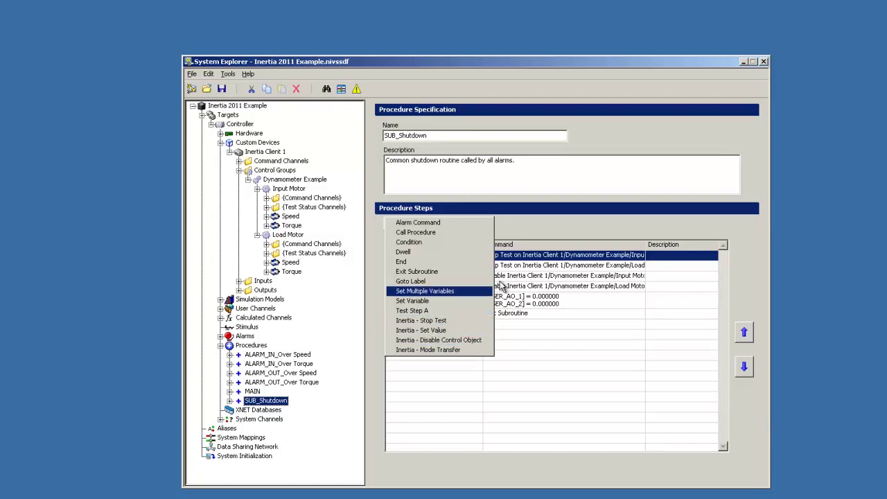
pyautogui.click(523, 228)
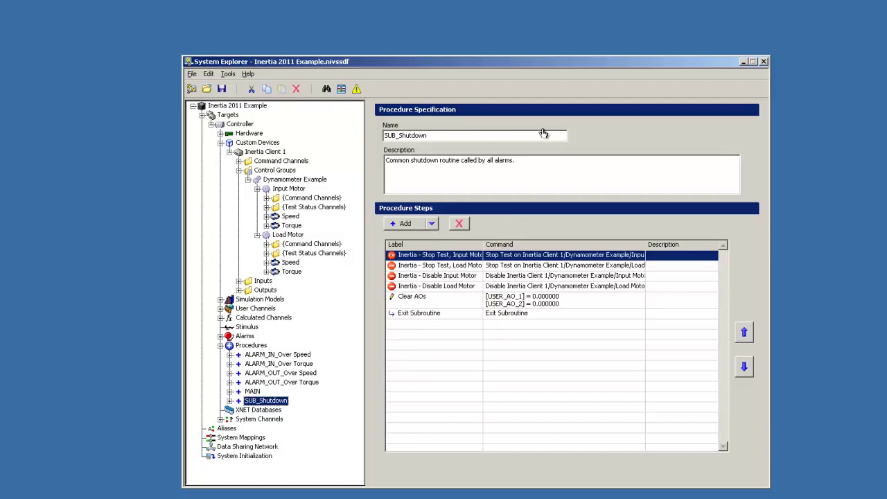
pyautogui.click(764, 63)
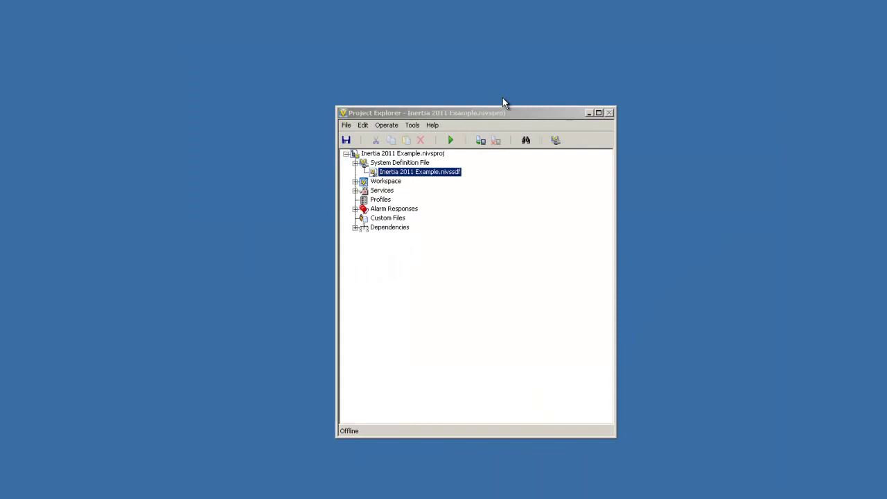
# Bring the Project Explorer for Inertia 2011 Example.nivsproj to the front
pyautogui.click(503, 115)
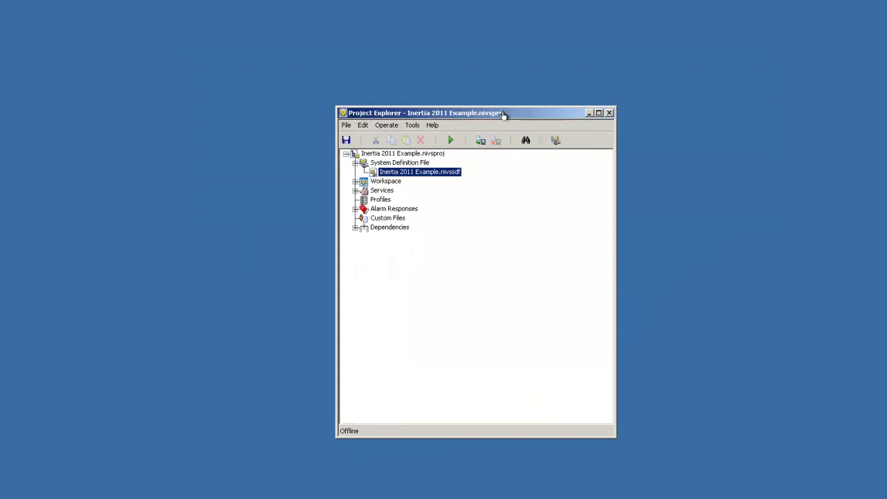